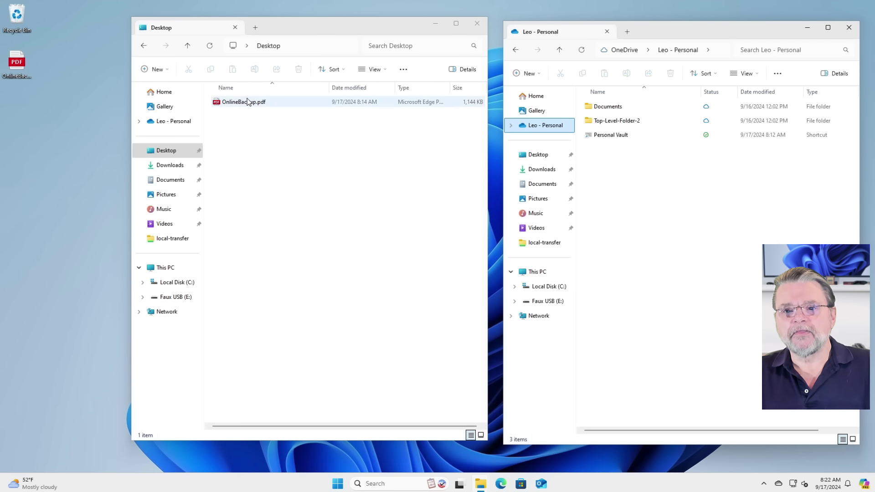
# Check the folder location in the Desktop folder's properties and close them without changes
pyautogui.click(166, 153)
pyautogui.rightClick(165, 154)
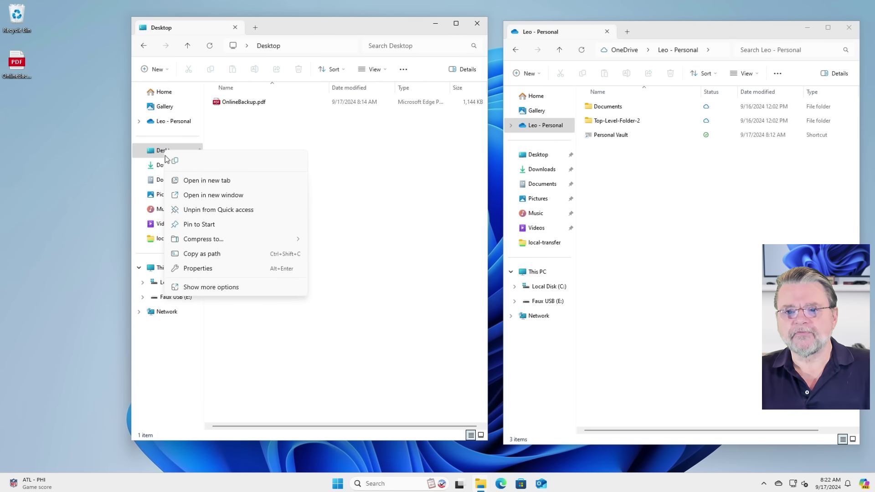
pyautogui.click(197, 269)
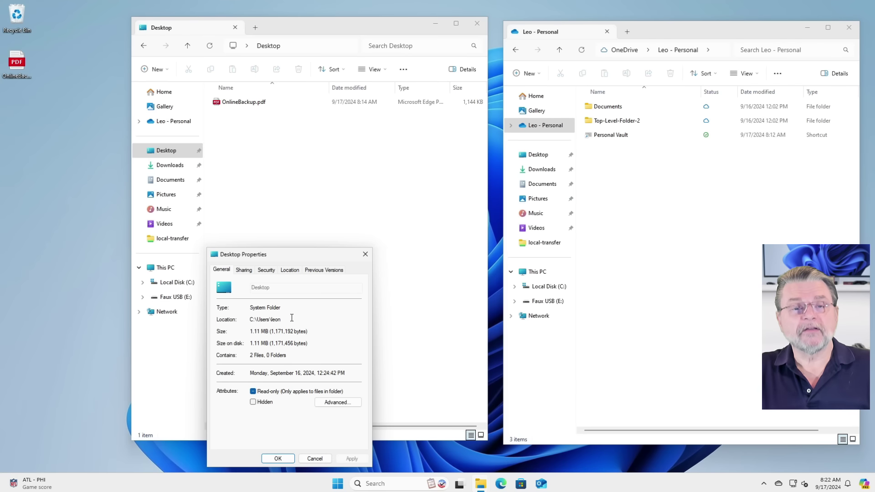
pyautogui.press('Escape')
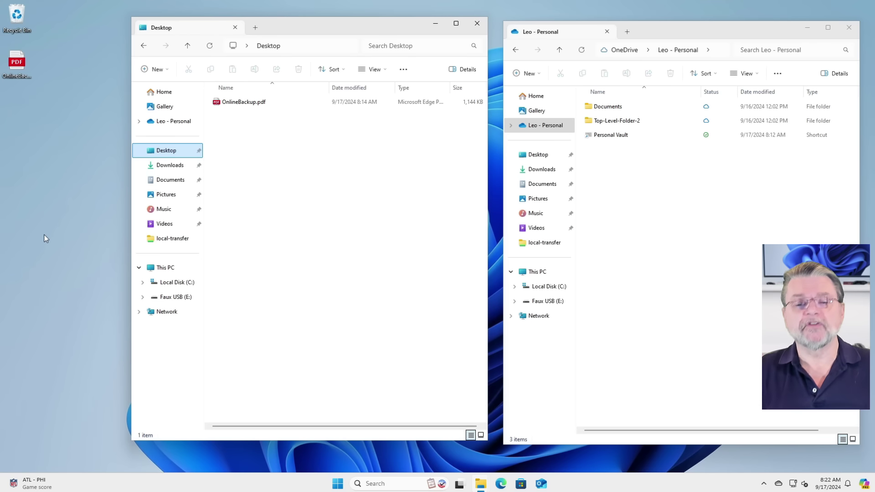
pyautogui.rightClick(258, 163)
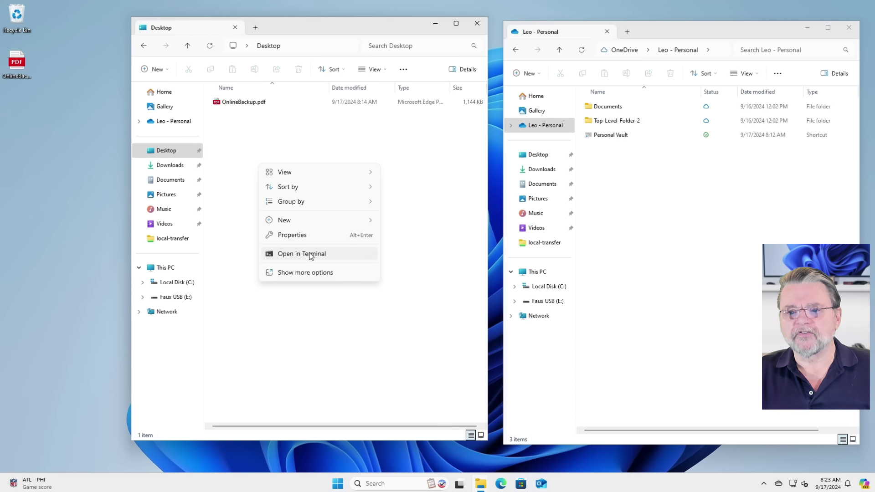
pyautogui.moveTo(315, 222)
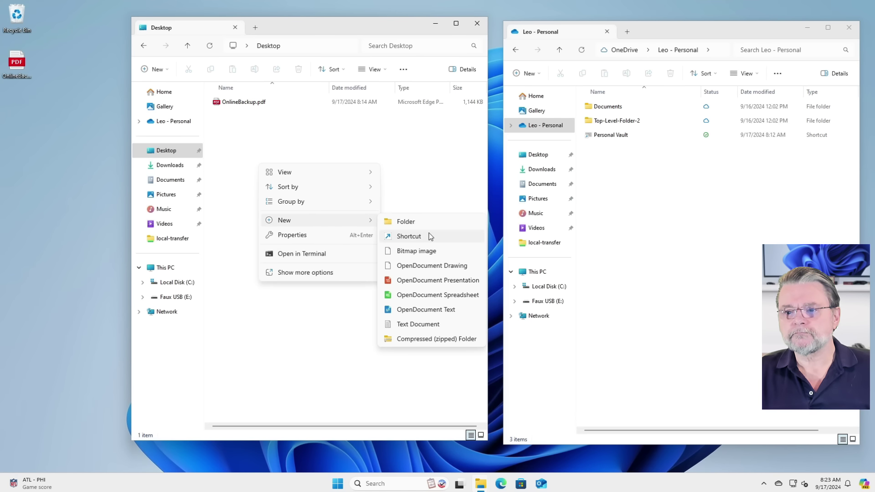
pyautogui.click(428, 233)
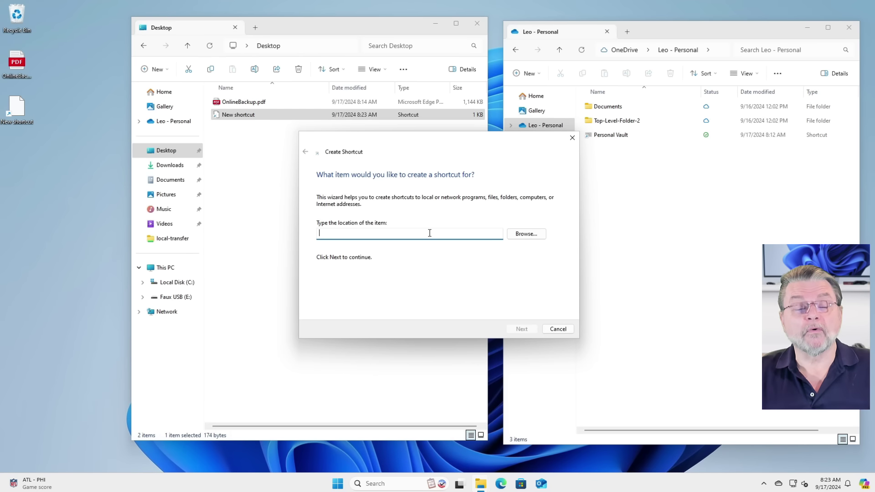
pyautogui.click(253, 121)
pyautogui.hotkey('alt', 'Tab')
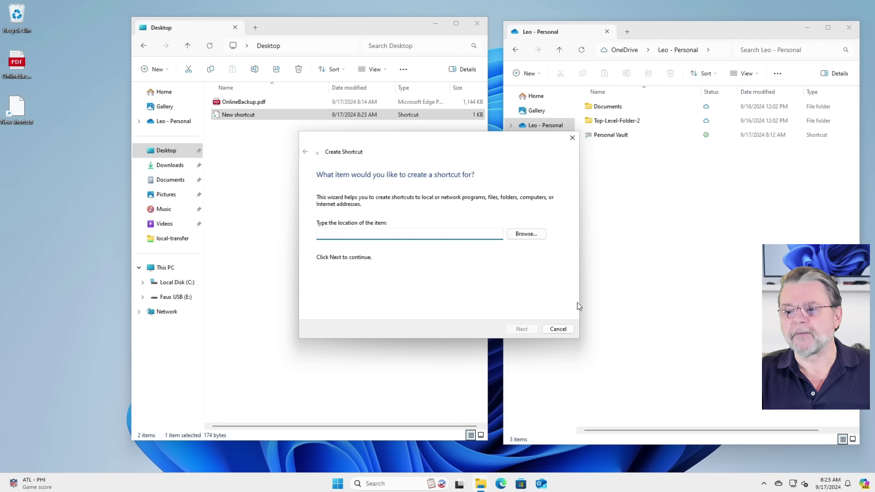
pyautogui.click(558, 329)
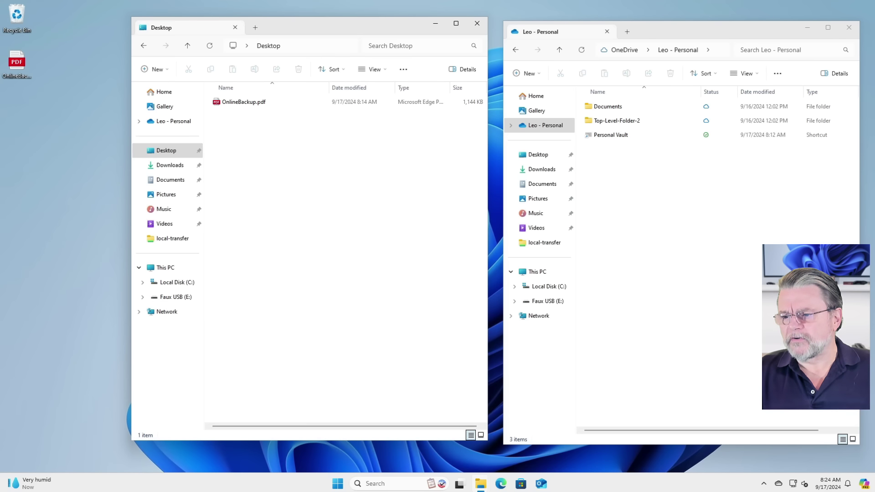
# Open the OneDrive settings and bring up the list of PC folders that can be backed up
pyautogui.moveTo(779, 485)
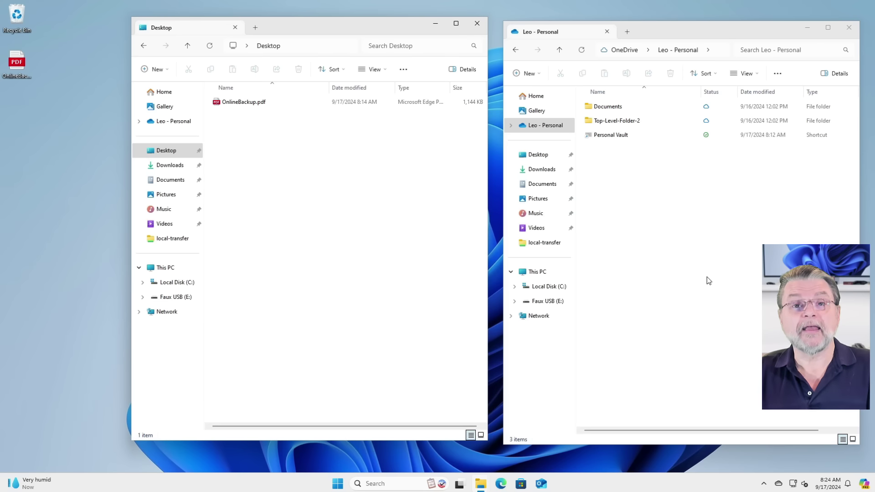
pyautogui.rightClick(780, 486)
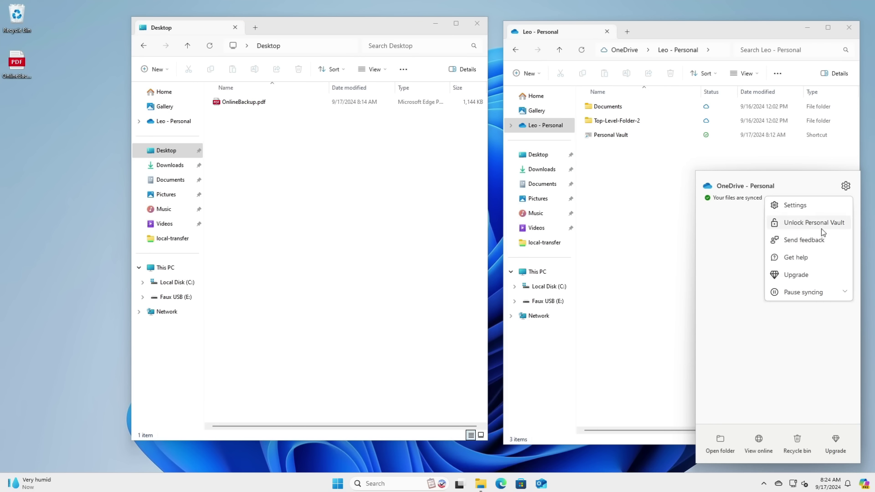
pyautogui.click(802, 206)
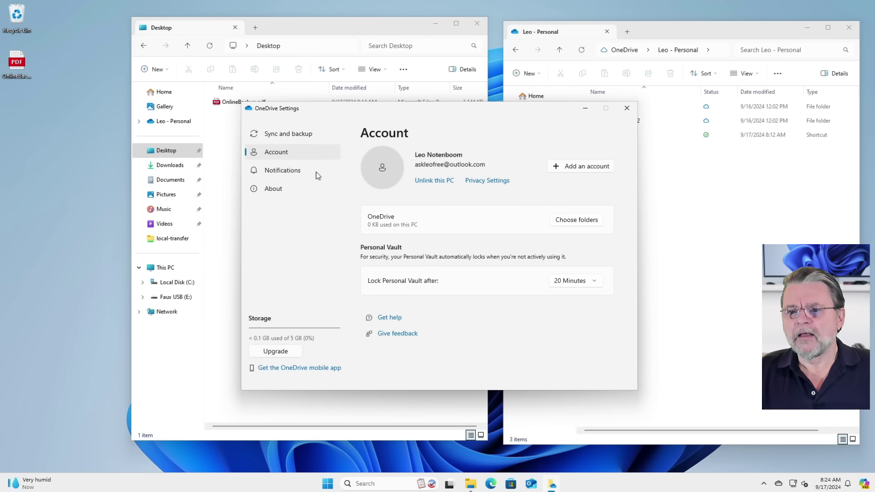
pyautogui.click(283, 133)
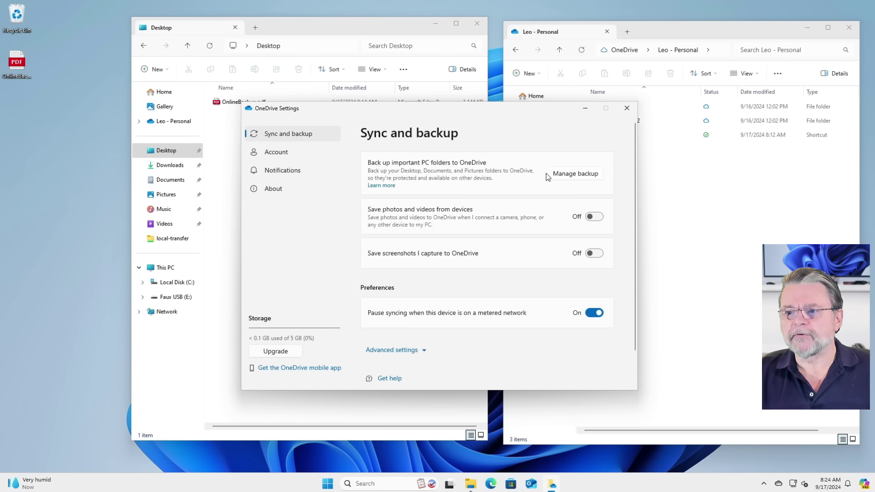
pyautogui.click(572, 175)
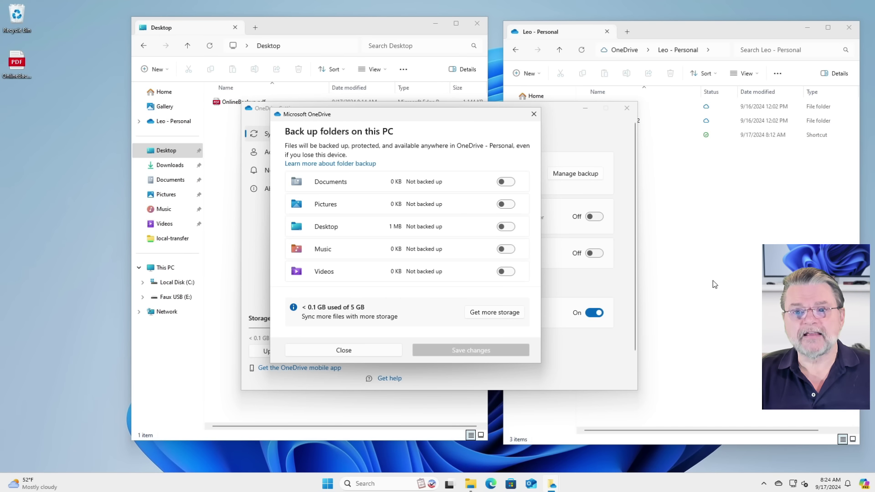
# Turn on OneDrive backup for the Desktop folder only, save the change and dismiss the backup window
pyautogui.click(294, 27)
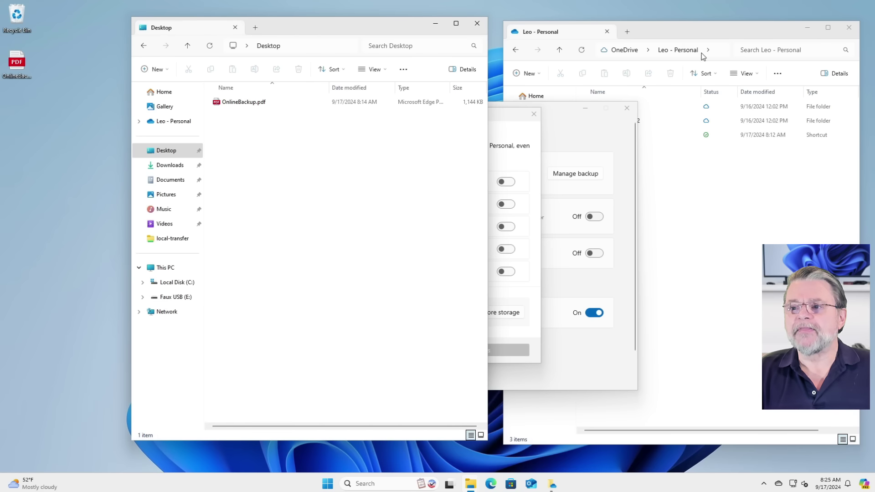
pyautogui.click(720, 30)
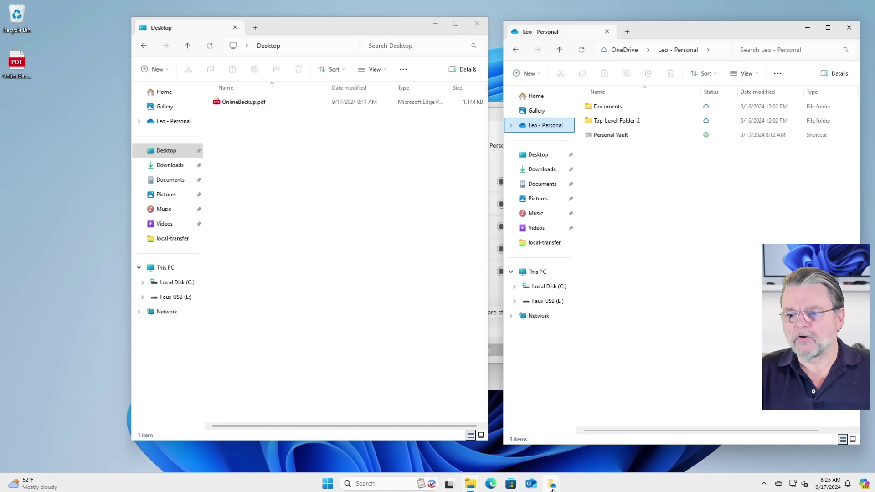
pyautogui.moveTo(553, 482)
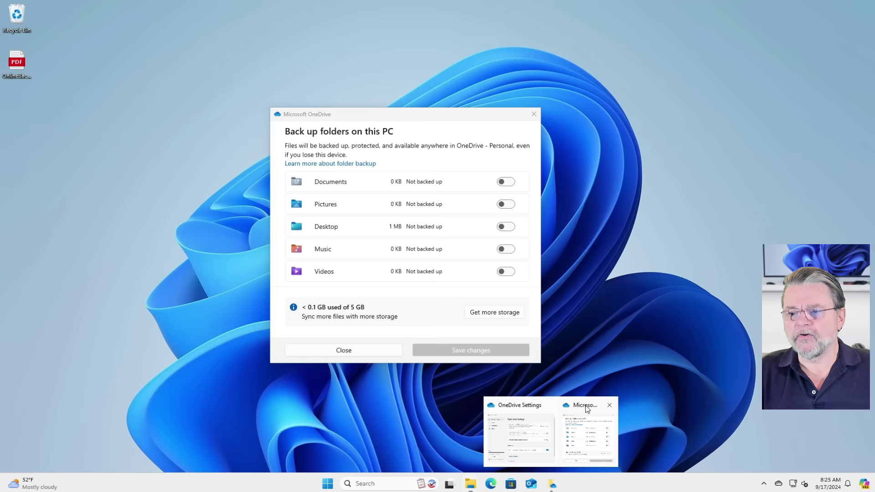
pyautogui.click(587, 408)
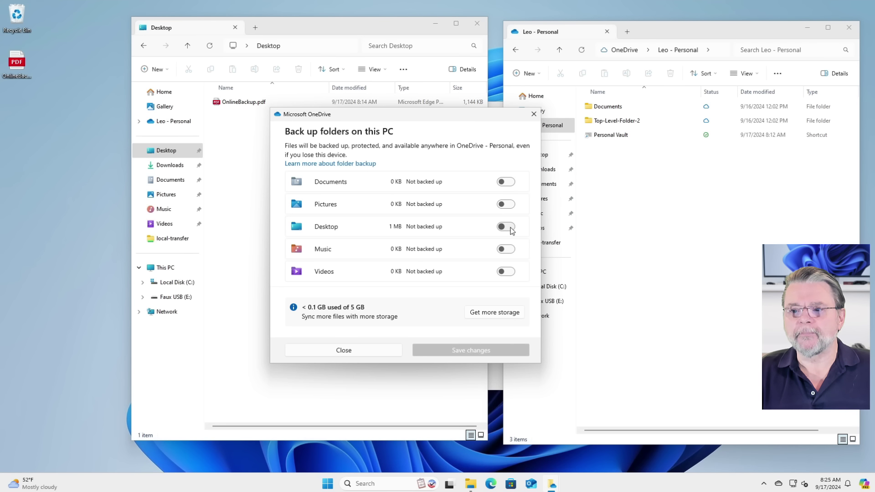
pyautogui.click(510, 228)
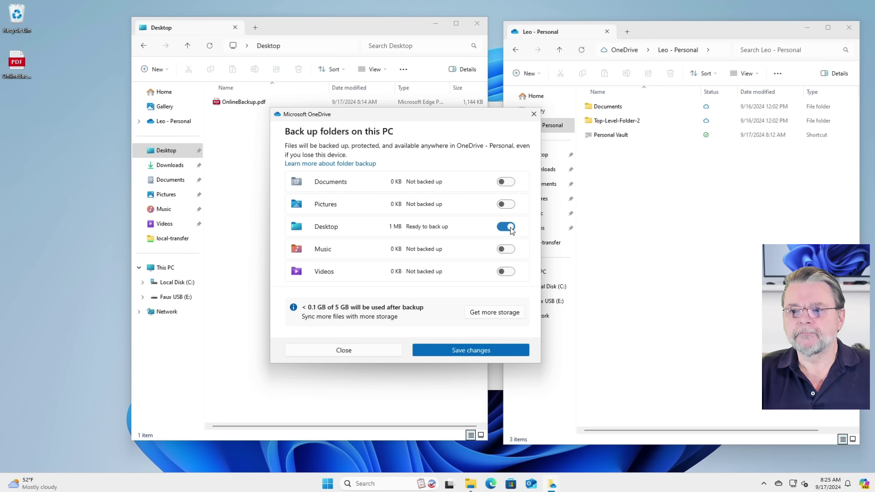
pyautogui.click(463, 352)
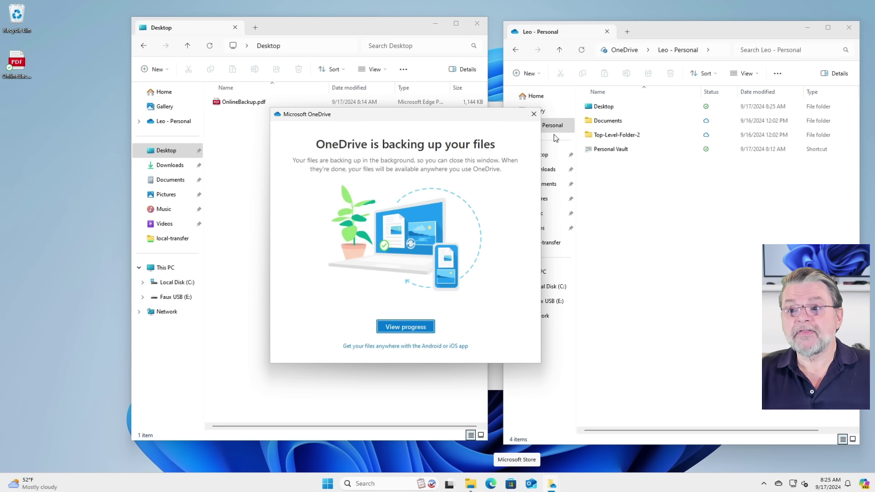
pyautogui.click(534, 114)
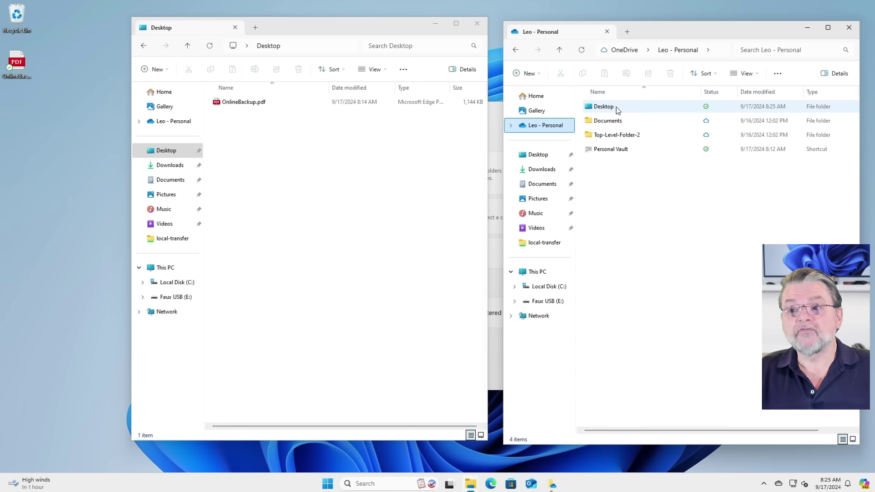
pyautogui.moveTo(619, 110)
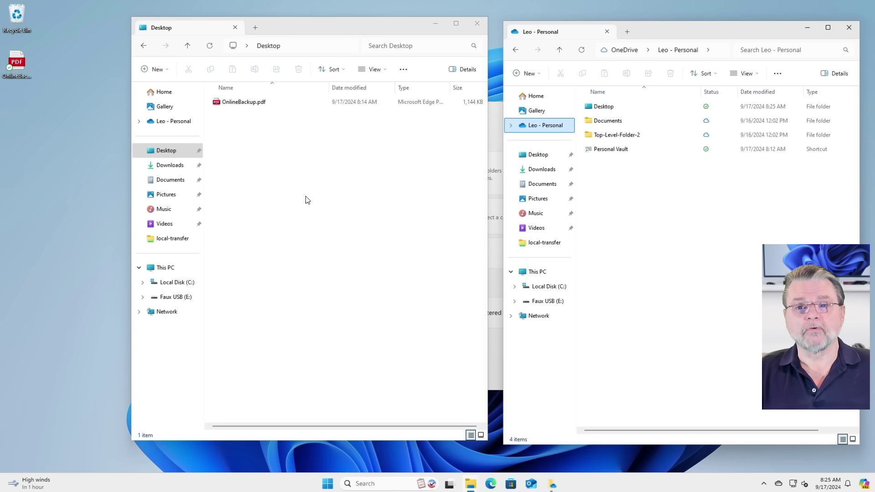
pyautogui.click(274, 159)
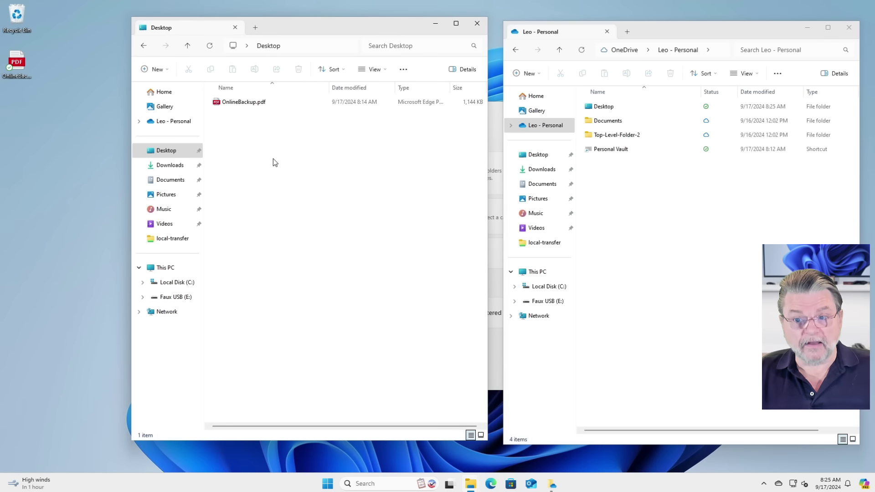
pyautogui.rightClick(273, 161)
pyautogui.moveTo(328, 232)
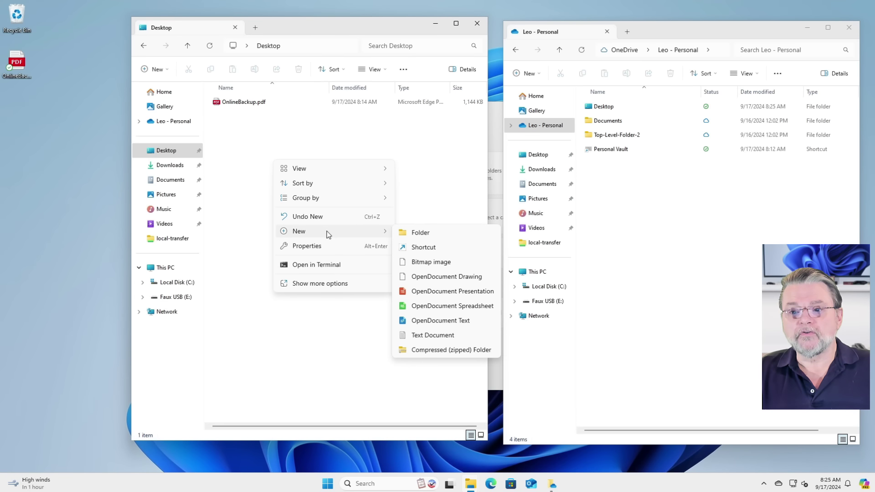
pyautogui.click(430, 247)
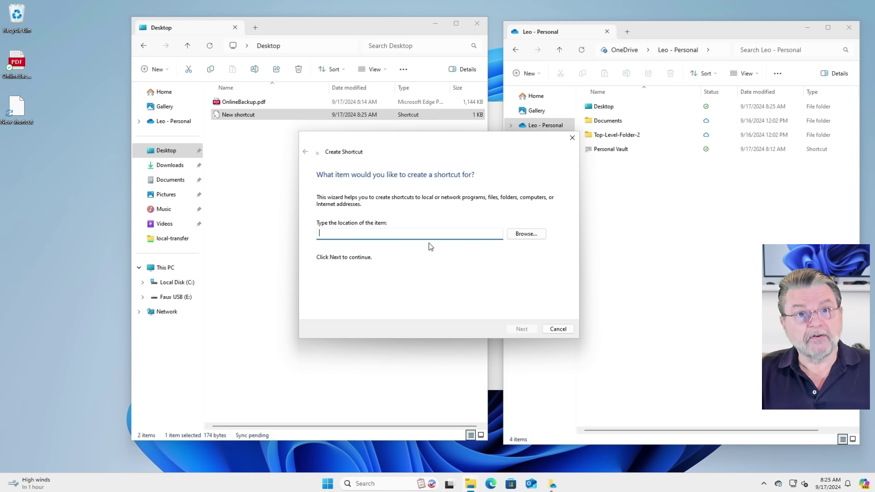
pyautogui.click(557, 329)
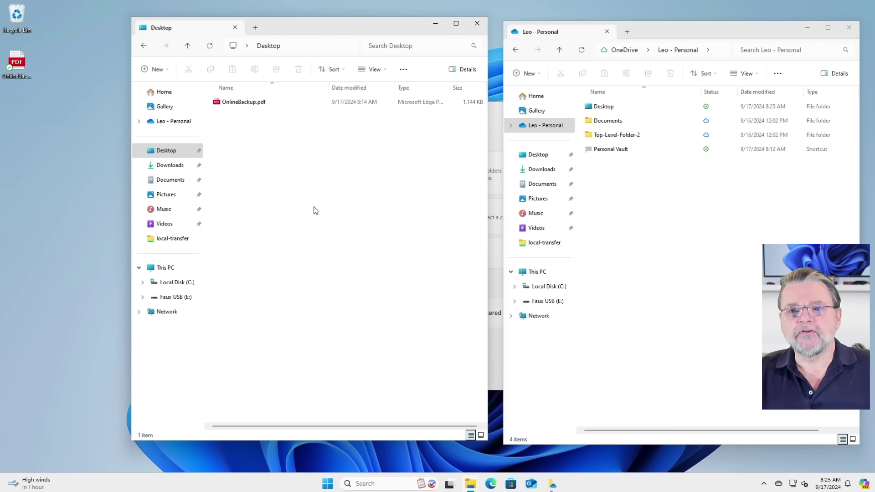
# Recheck the Desktop folder's location in its properties with OneDrive backup turned on
pyautogui.rightClick(165, 151)
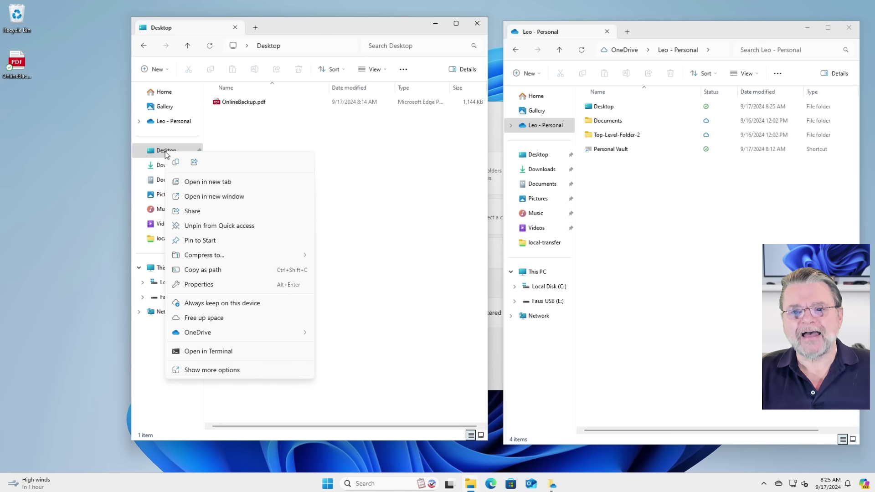
pyautogui.click(208, 284)
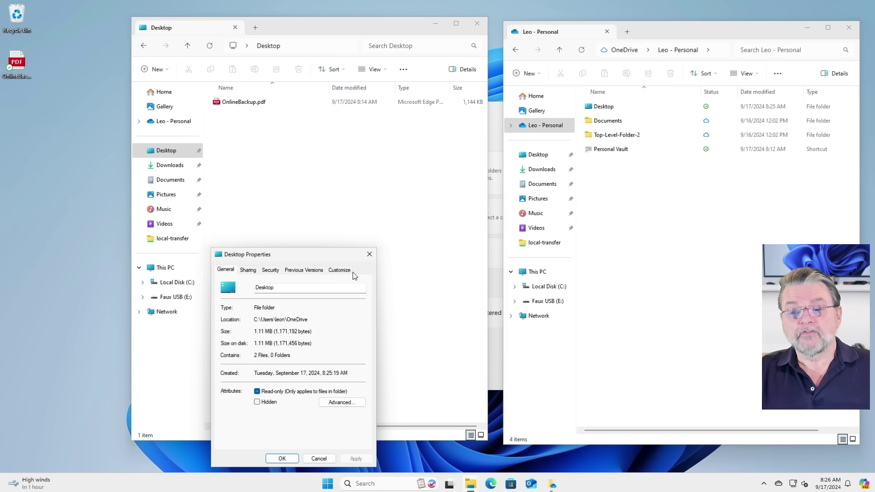
pyautogui.click(368, 257)
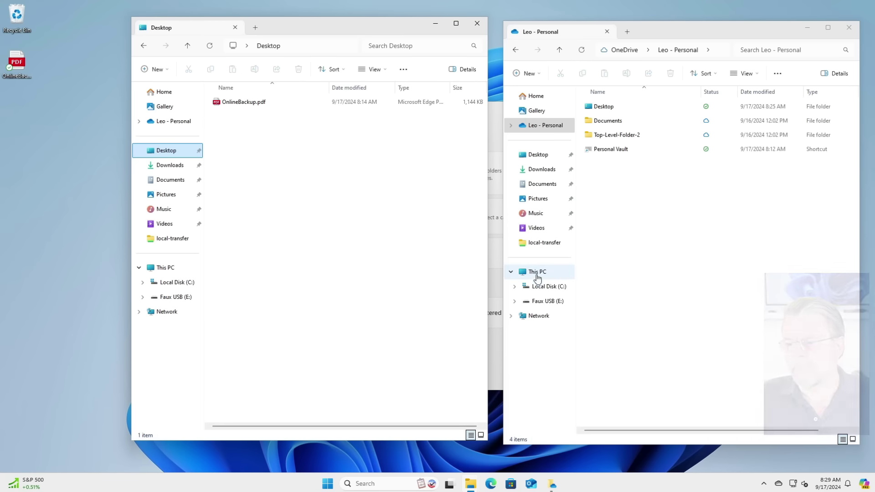
# Reopen OneDrive's folder backup management and stop the backup of the Desktop folder
pyautogui.click(779, 485)
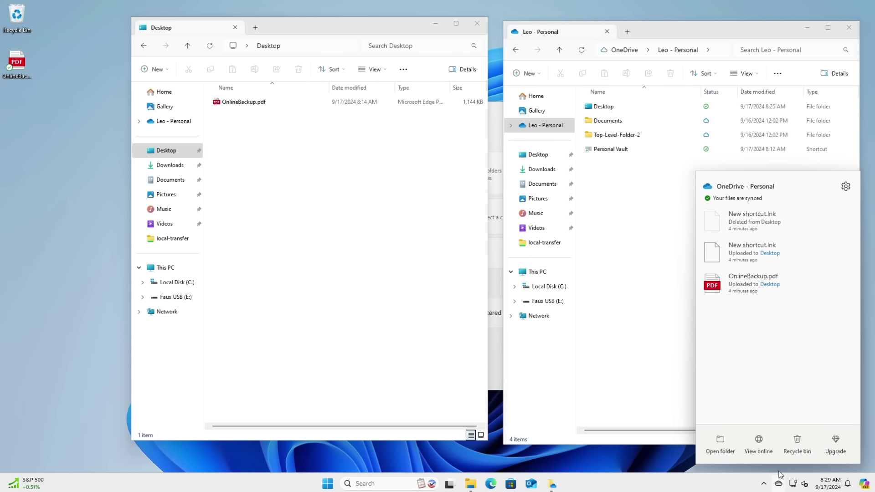
pyautogui.click(846, 187)
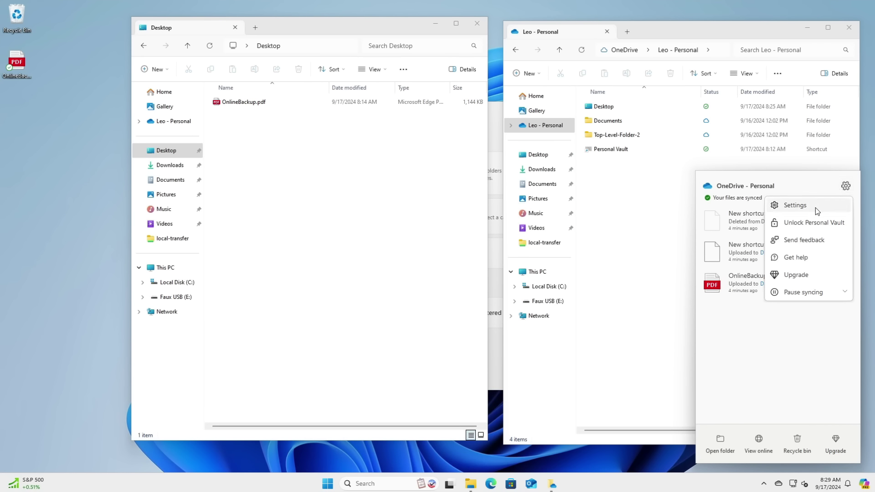
pyautogui.click(778, 205)
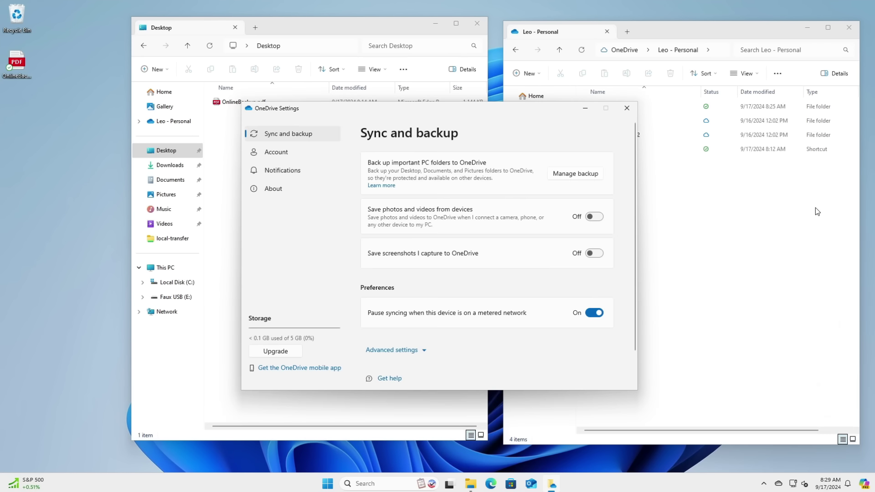
pyautogui.click(569, 174)
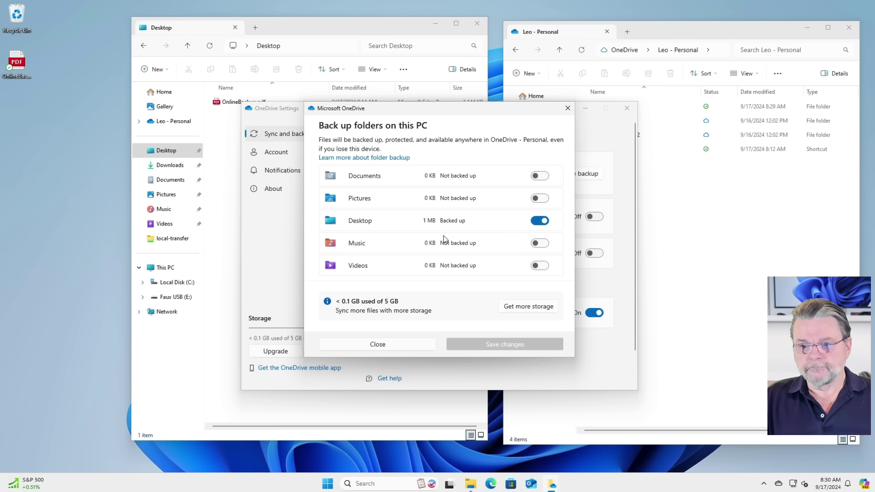
pyautogui.click(540, 221)
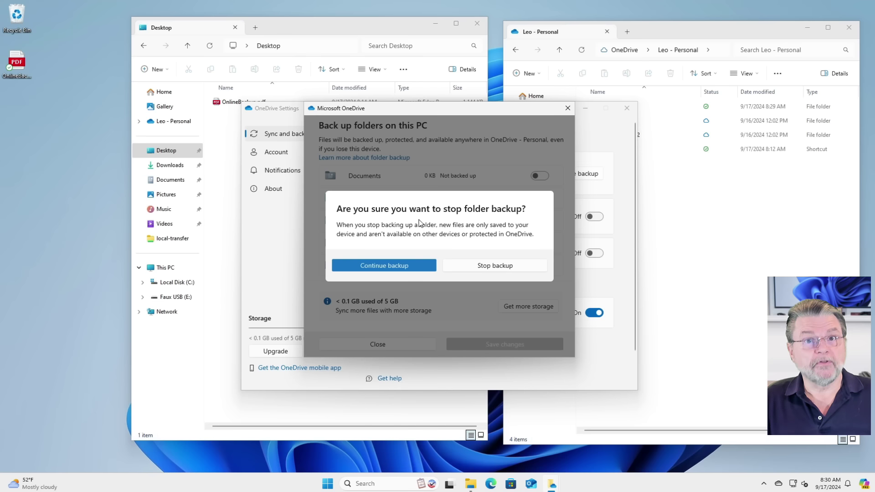
pyautogui.click(518, 264)
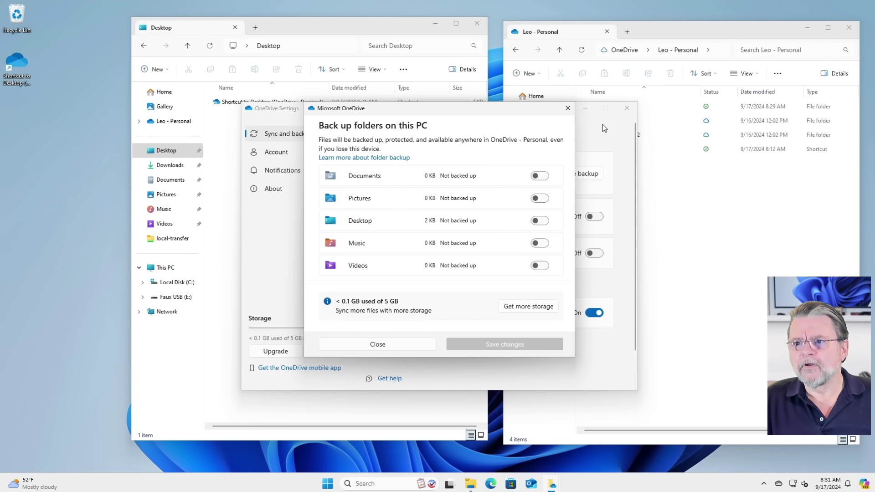
# Recheck the local Desktop folder's location in its properties, and inspect the contents of the Desktop folder inside OneDrive
pyautogui.click(703, 40)
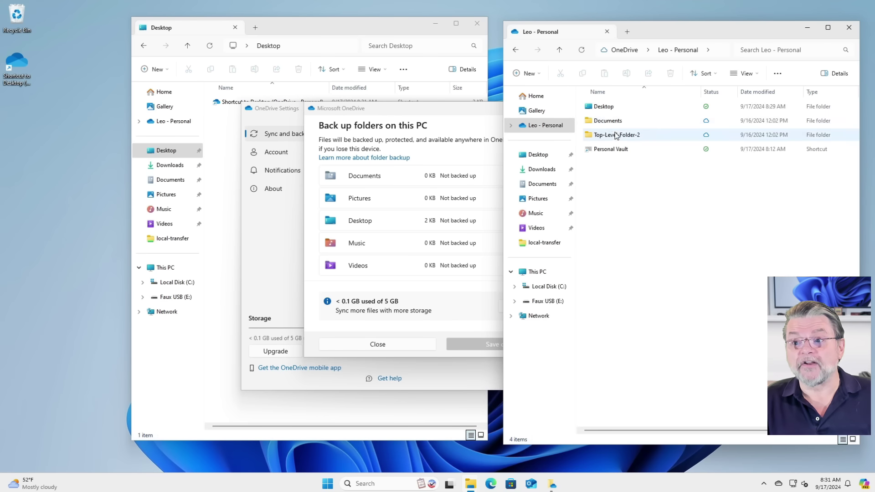
pyautogui.moveTo(618, 108)
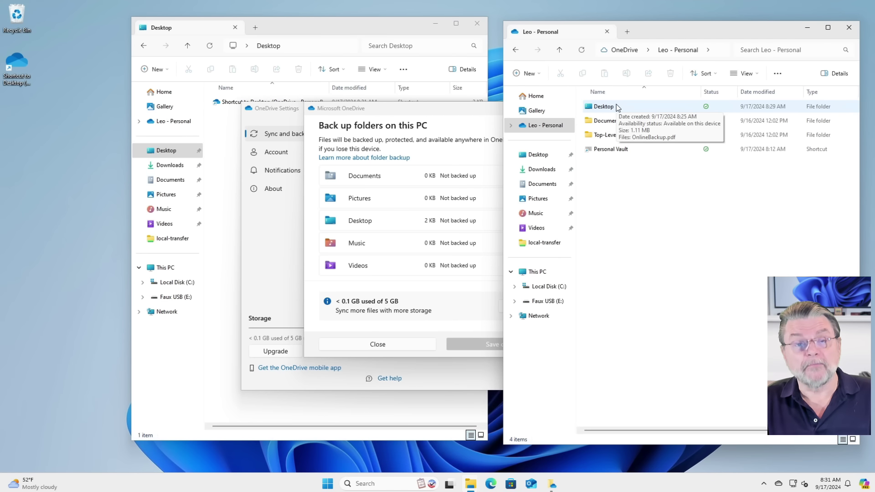
pyautogui.click(354, 25)
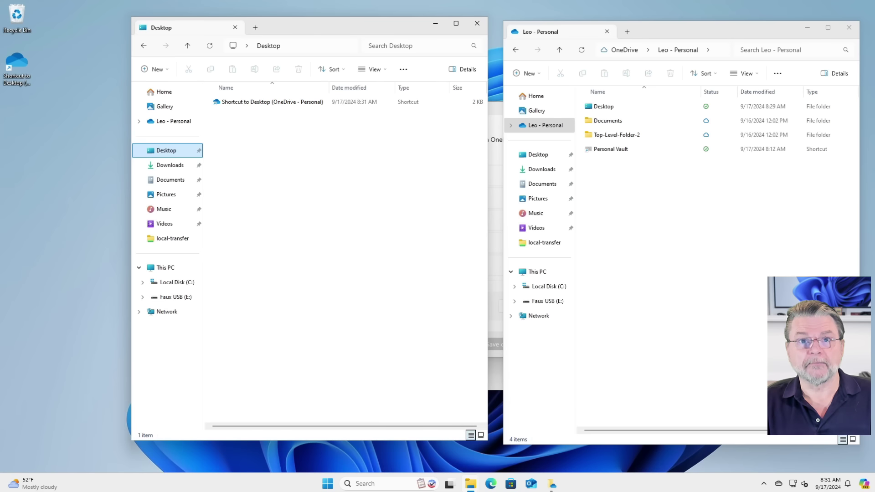
pyautogui.rightClick(176, 152)
pyautogui.click(260, 267)
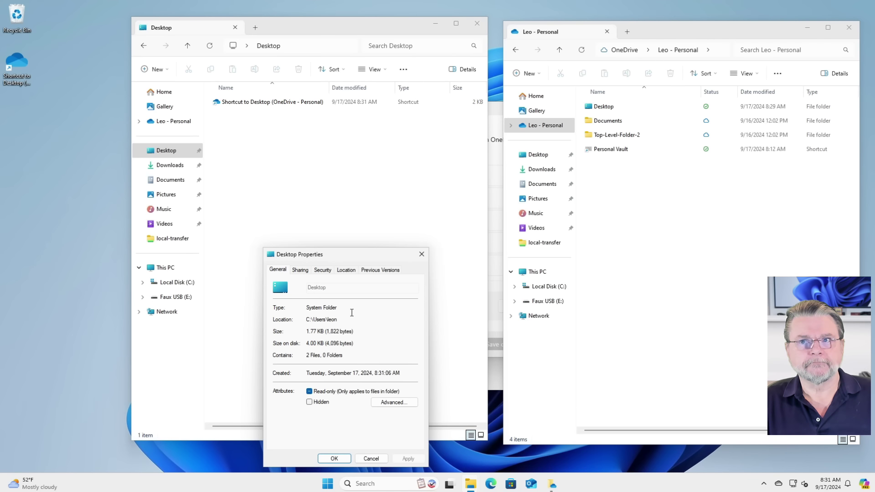
pyautogui.click(421, 253)
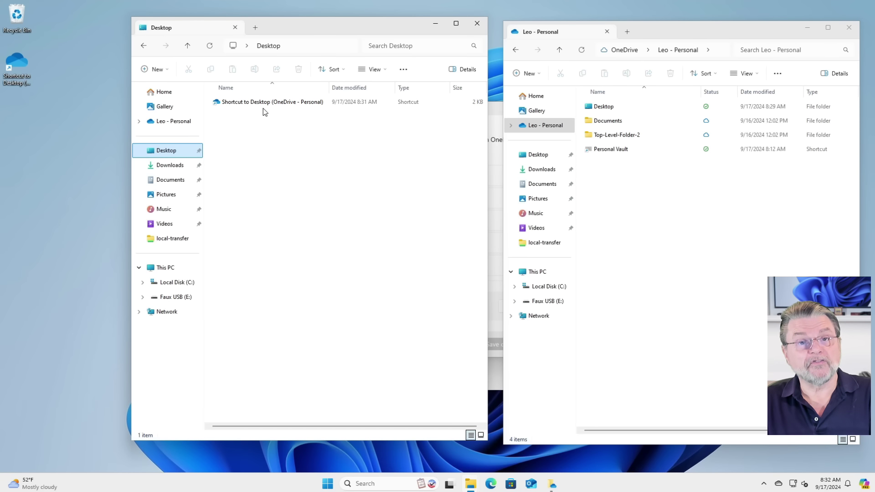
pyautogui.doubleClick(628, 110)
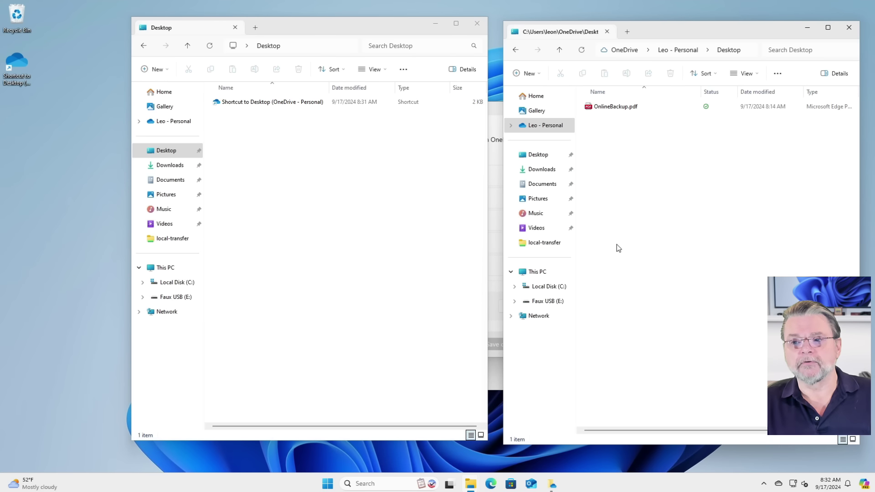
pyautogui.click(685, 51)
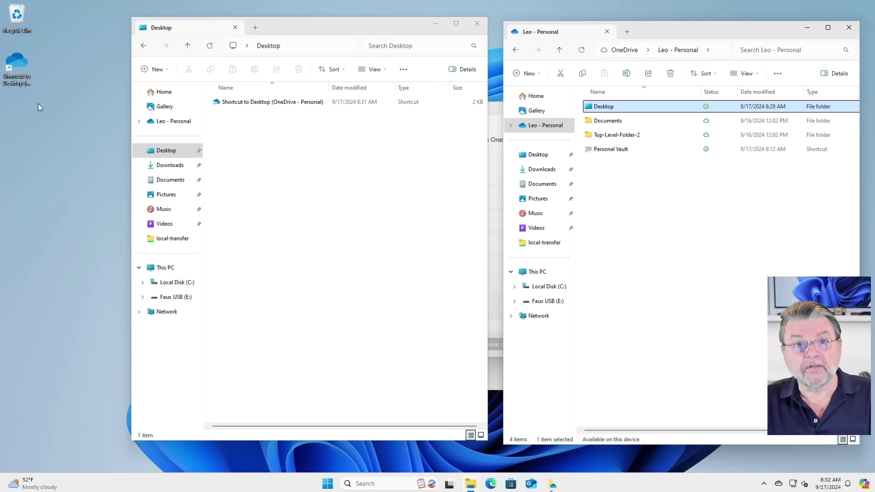
pyautogui.rightClick(242, 138)
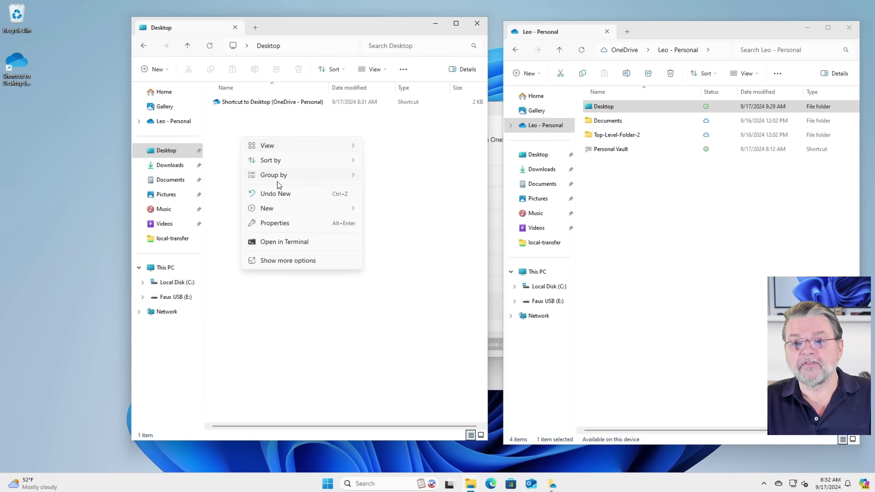
pyautogui.moveTo(288, 209)
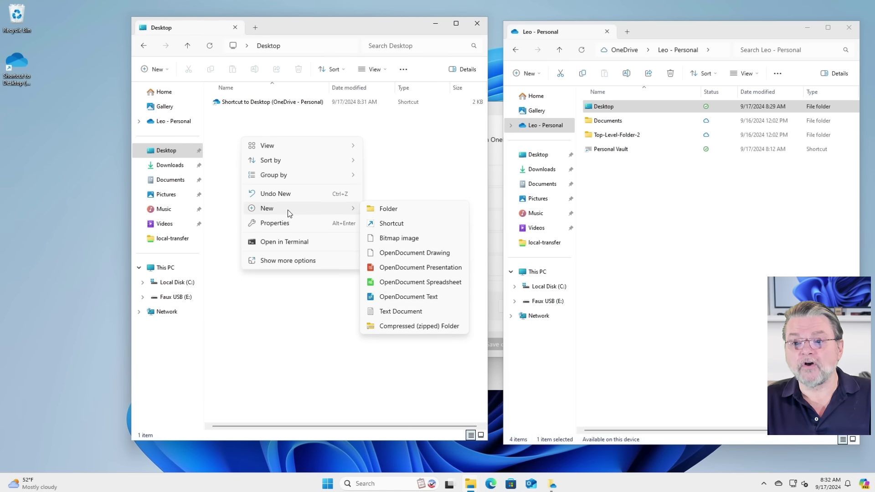
pyautogui.click(391, 224)
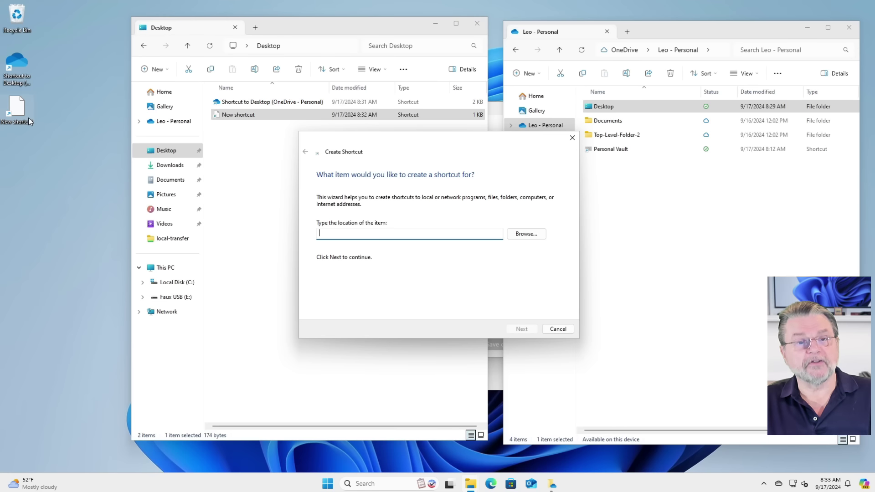
pyautogui.click(558, 329)
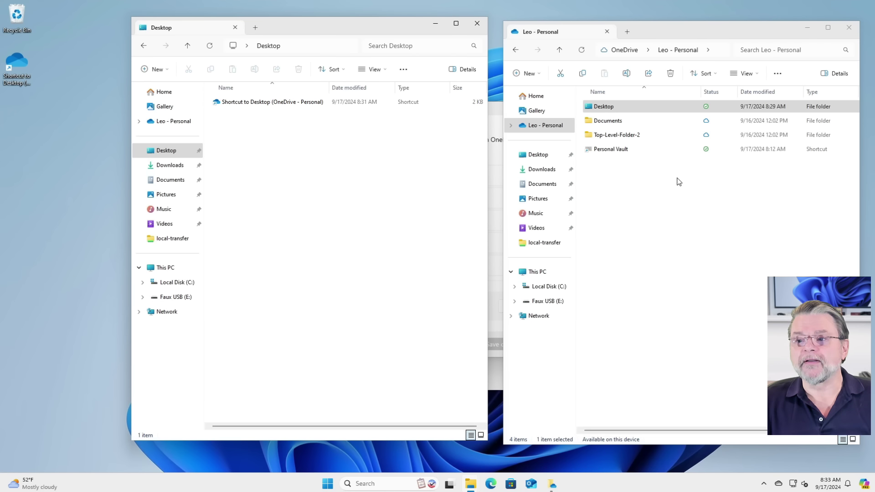
# Move OnlineBackup.pdf from OneDrive's Desktop folder into the PC's local Desktop folder
pyautogui.click(623, 106)
pyautogui.doubleClick(624, 107)
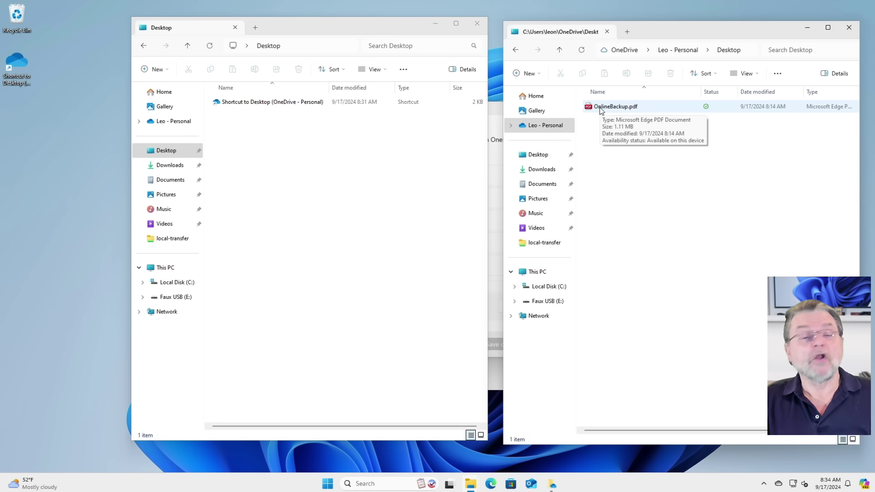
pyautogui.click(601, 109)
pyautogui.moveTo(601, 109); pyautogui.dragTo(261, 172)
pyautogui.press('shift')
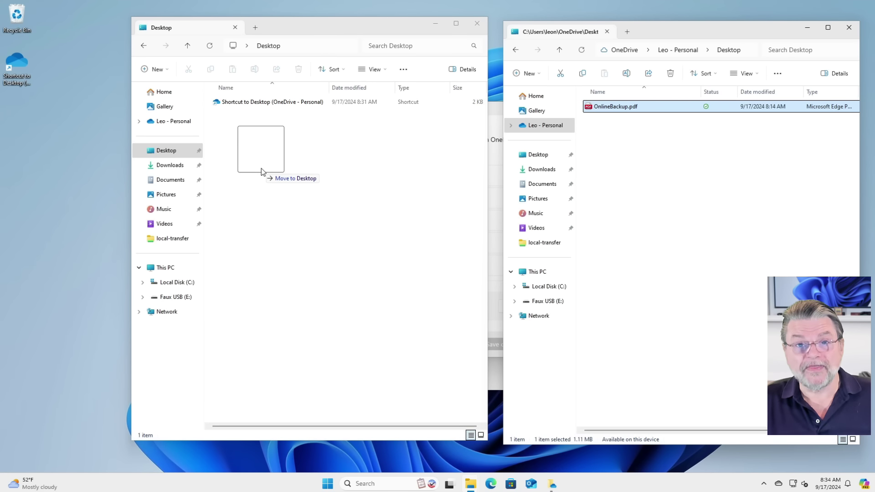
pyautogui.moveTo(261, 169); pyautogui.dragTo(261, 168)
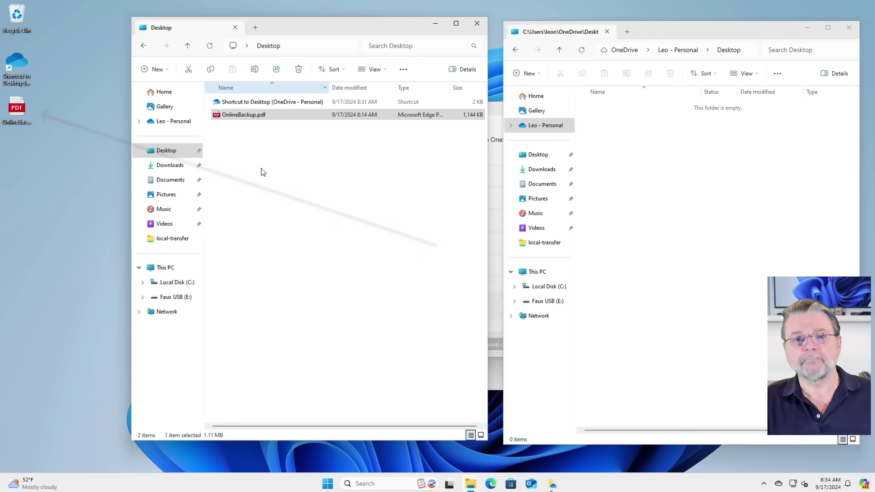
# Delete the "Shortcut to Desktop (OneDrive - Personal)" from the local Desktop folder
pyautogui.press('Up')
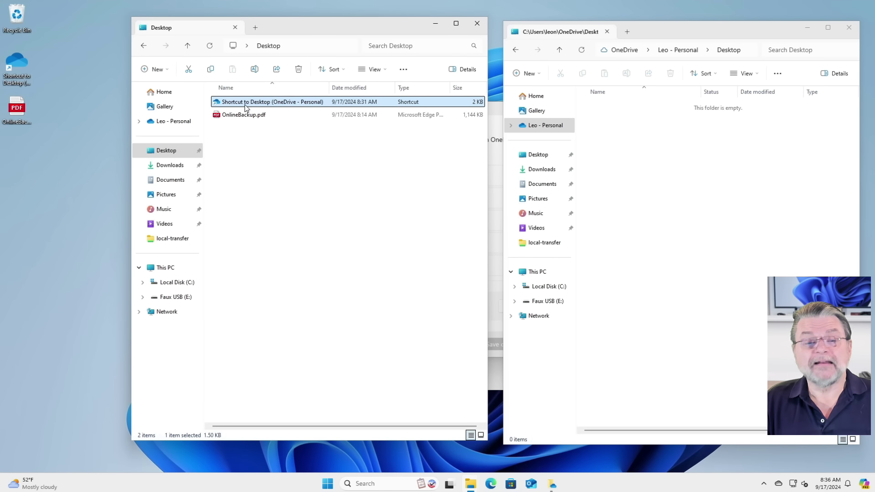
pyautogui.press('F2')
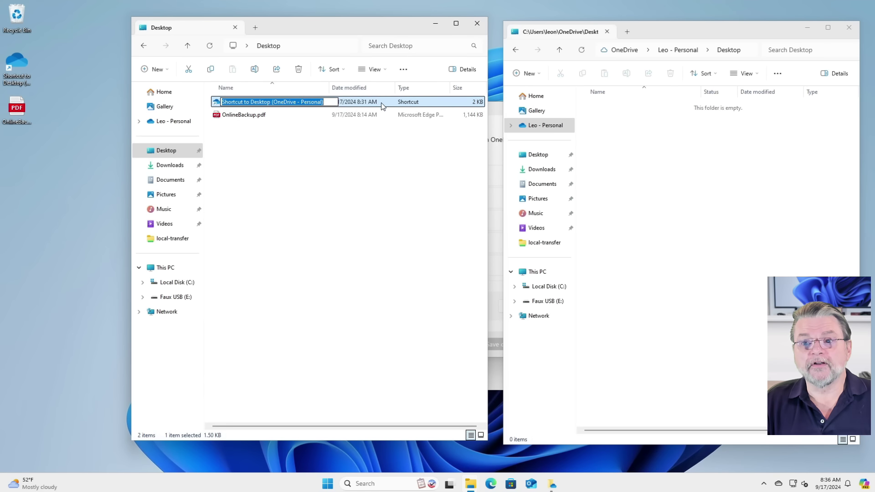
pyautogui.press('Escape')
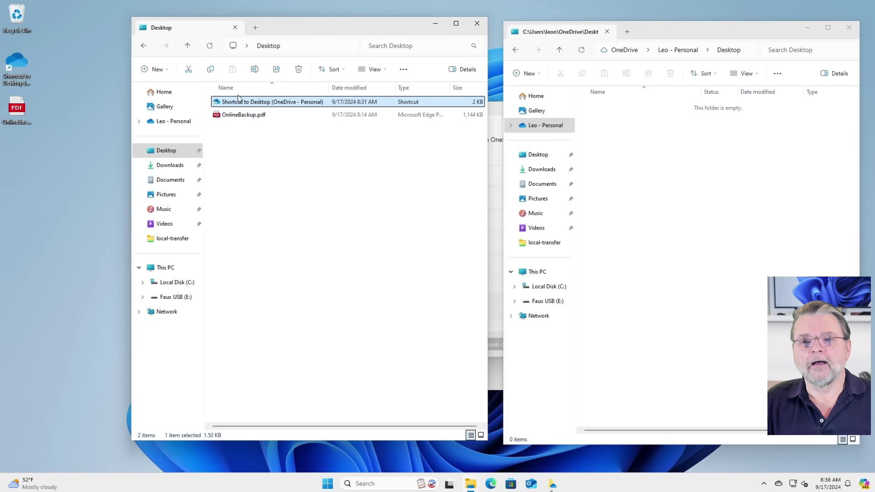
pyautogui.moveTo(221, 106); pyautogui.dragTo(226, 121)
pyautogui.press('Delete')
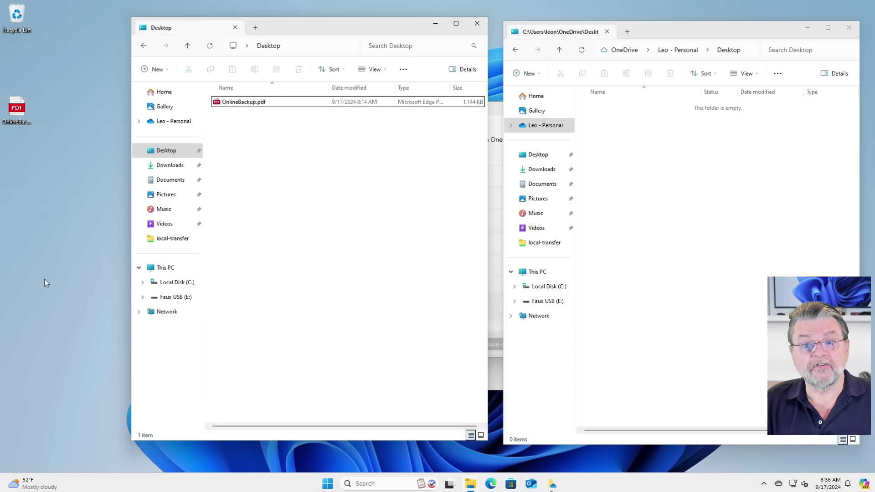
# Check the contents of OneDrive's Desktop folder, return to the OneDrive root and permanently delete that online-only folder
pyautogui.click(678, 50)
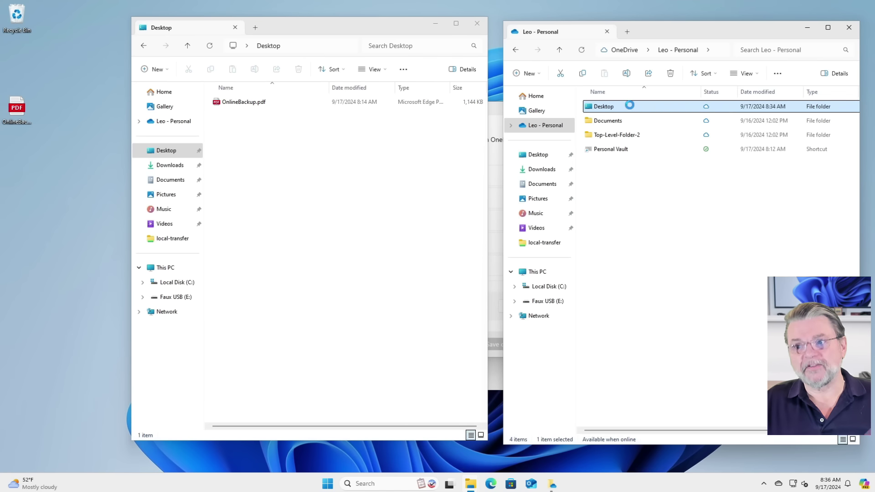
pyautogui.doubleClick(631, 107)
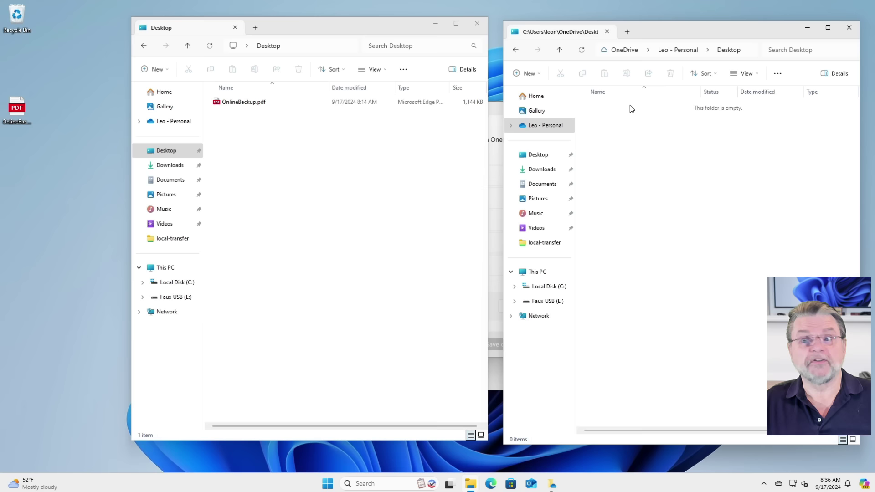
pyautogui.click(677, 50)
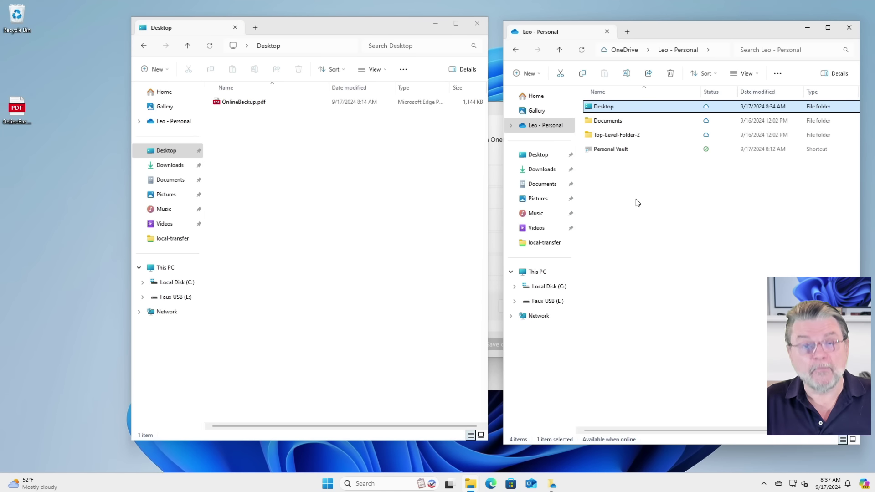
pyautogui.rightClick(601, 107)
pyautogui.click(684, 115)
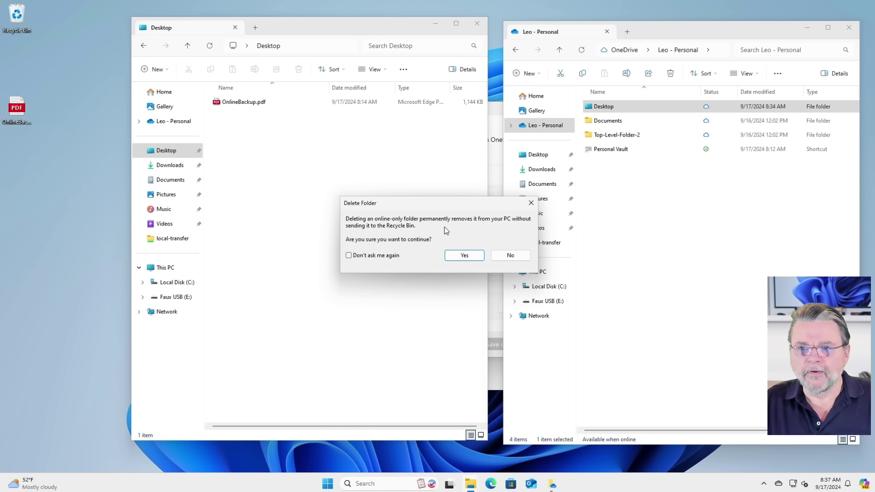
pyautogui.click(465, 256)
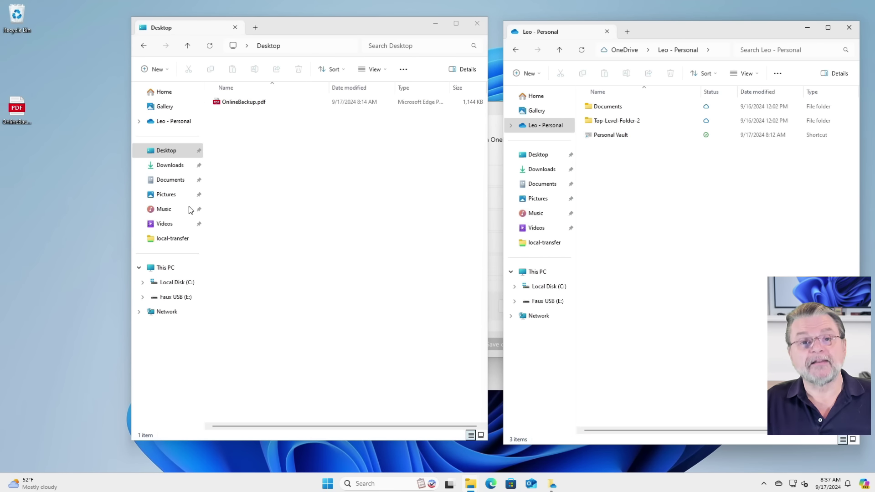